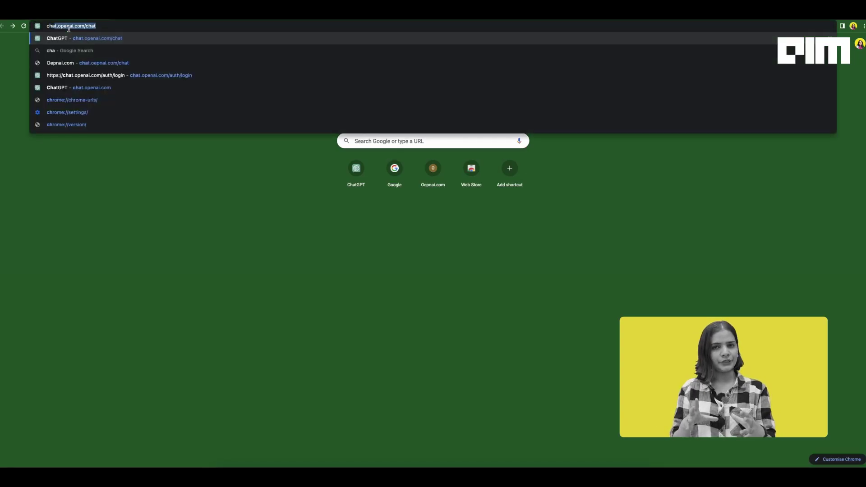
Load chat.openai.com/chat in Chrome to reach the ChatGPT welcome page.
text(.o)
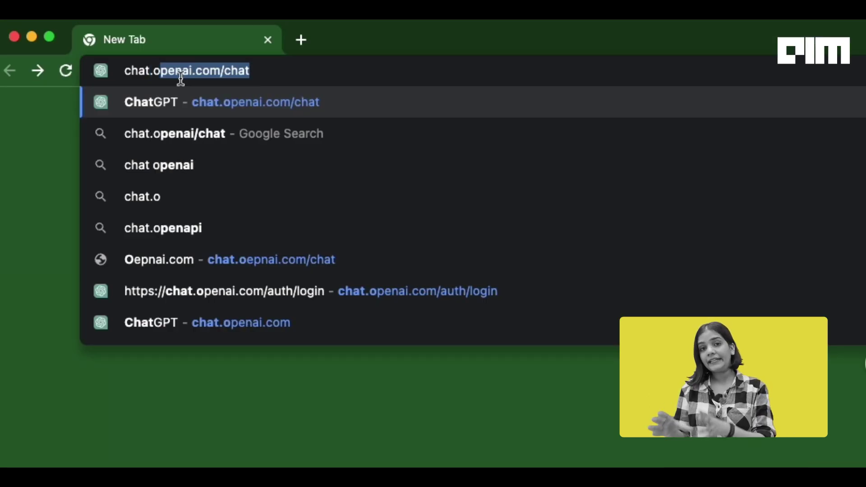
text(penai)
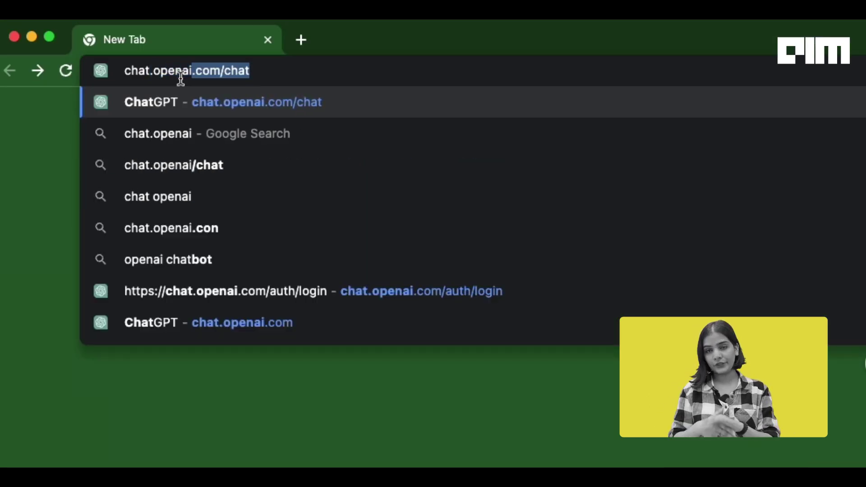
text(.com/chat)
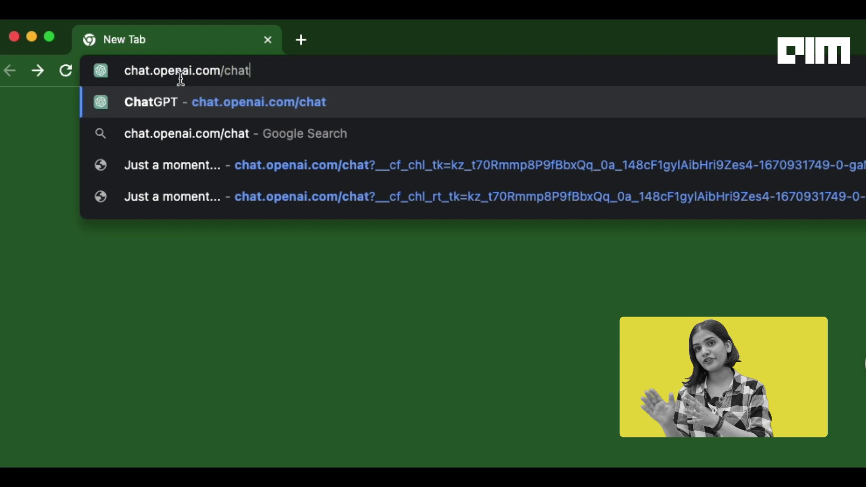
key(Return)
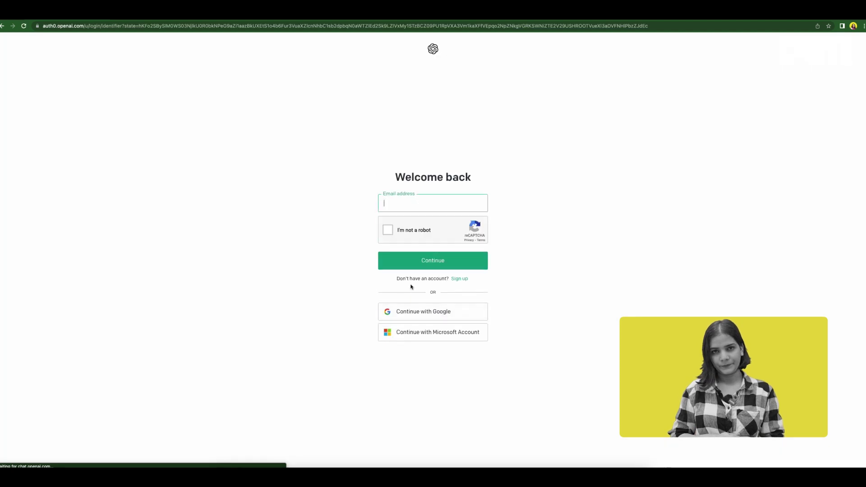
Log in to ChatGPT via Continue with Google using the existing Google account.
click(407, 311)
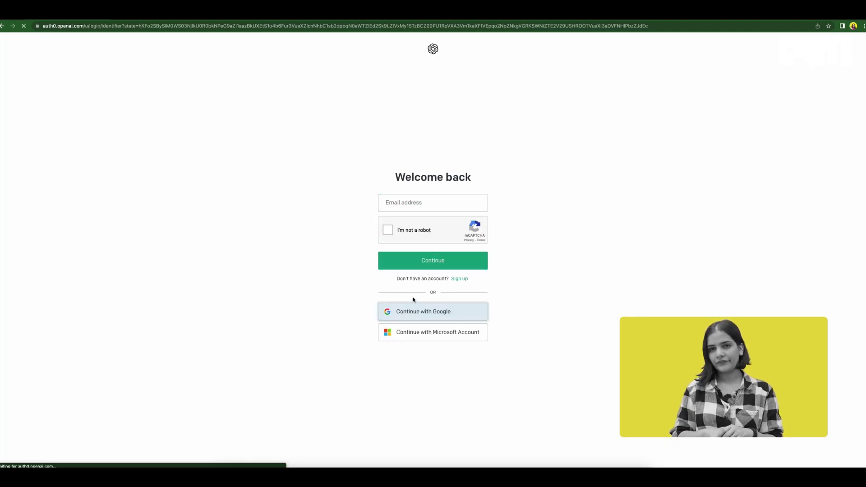
click(423, 233)
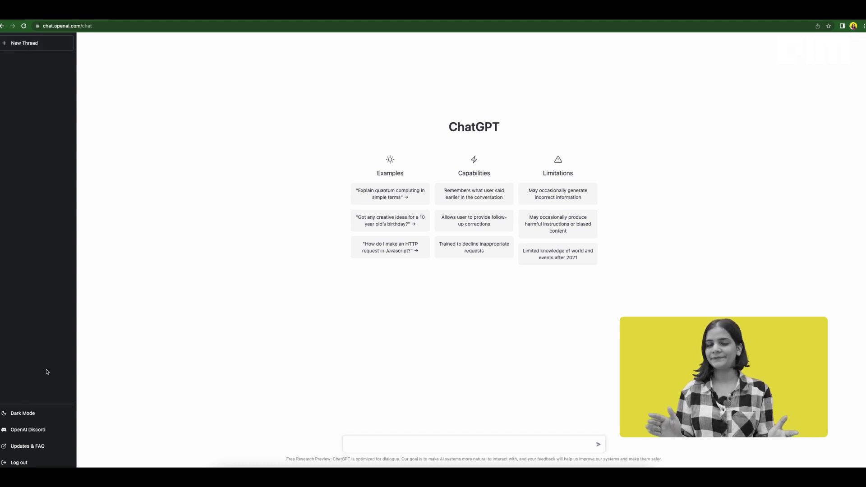
Toggle ChatGPT to Dark Mode and back to Light Mode, then visit the OpenAI Discord invite.
click(20, 417)
click(21, 417)
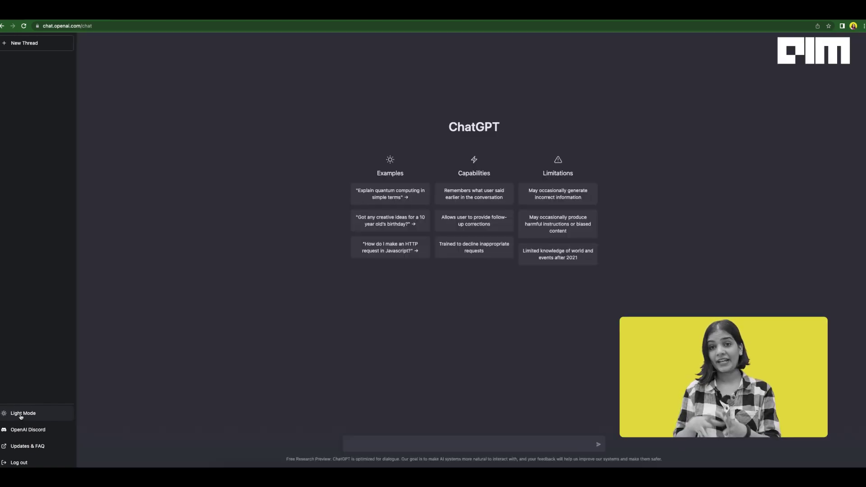
click(21, 416)
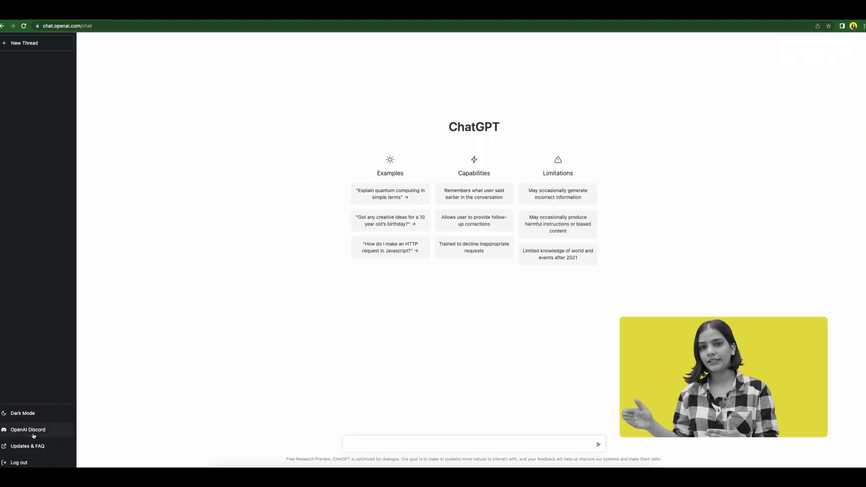
click(31, 430)
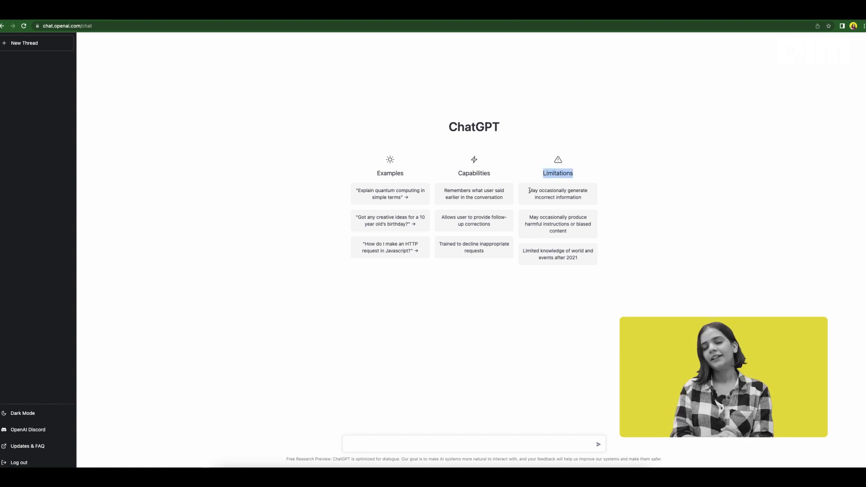
Highlight the three listed ChatGPT limitations, then clear the selection.
drag(529, 190, 578, 253)
click(367, 432)
text(write me a motivational linkedin post)
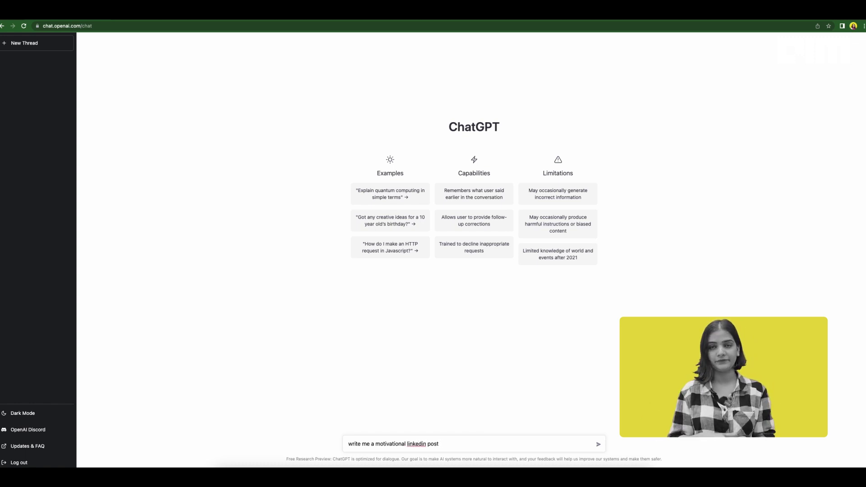
Send the motivational LinkedIn post prompt, then send "How should I plagiarise?".
text(?)
key(Return)
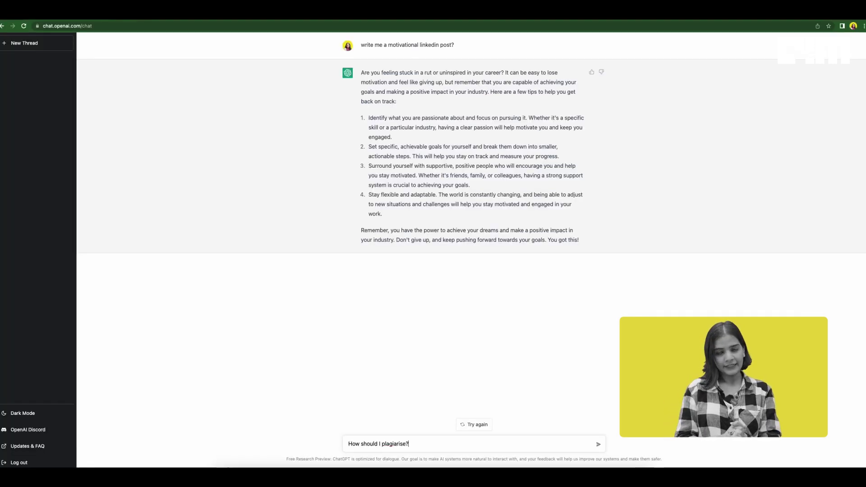
key(Return)
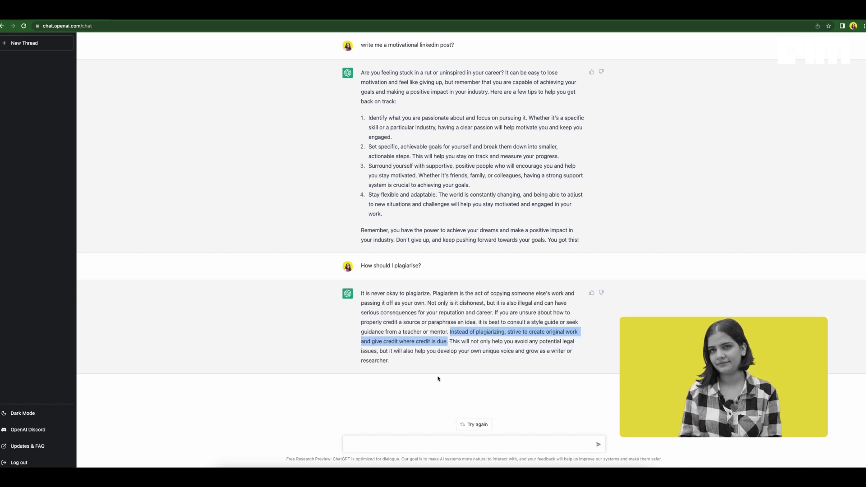
click(411, 363)
click(593, 442)
text(write me a leave application for christmas)
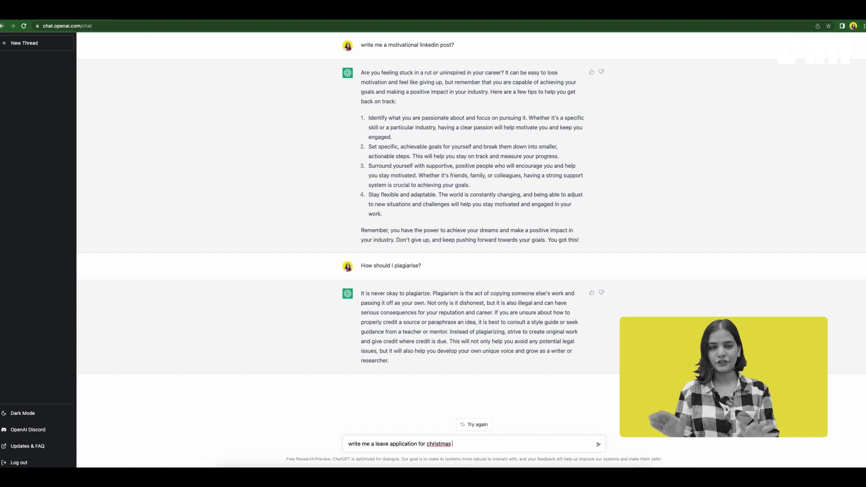
Complete and send the Christmas holiday leave application prompt.
text(holidays?)
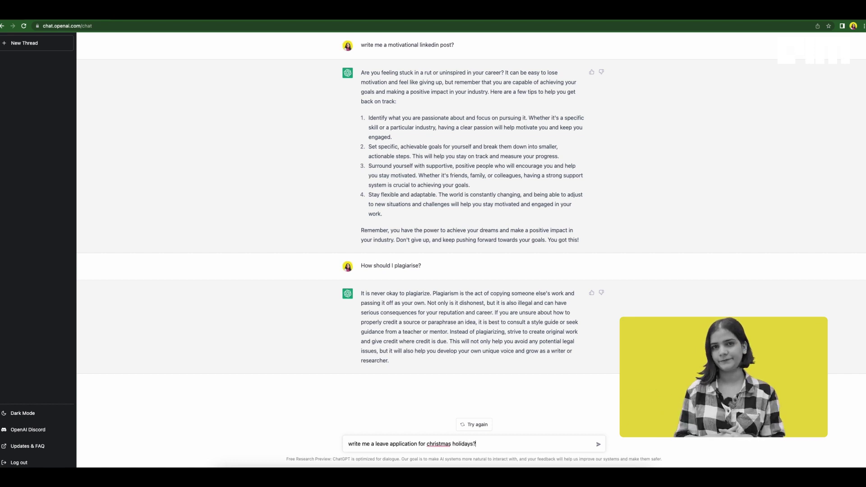
key(Return)
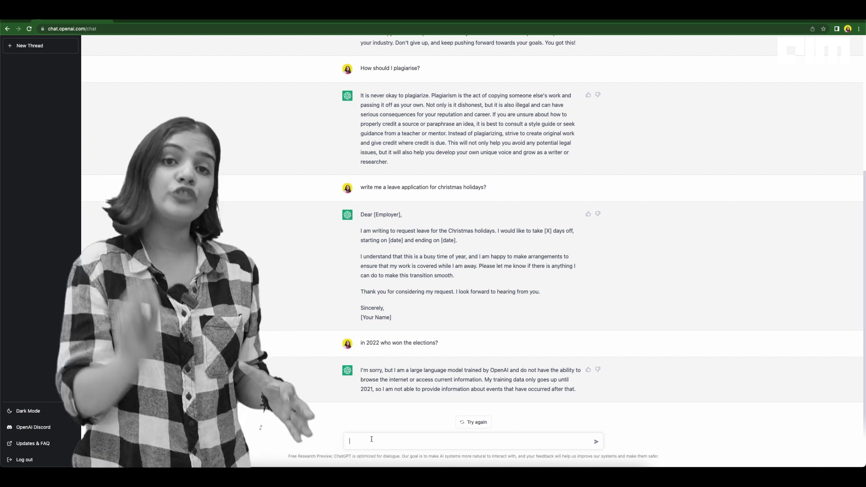
Send "Translate this for me: Why is it so cold in Bangalore?" asking for Hindi.
text(Translate this for me: Why is it so cold in Bangalore?)
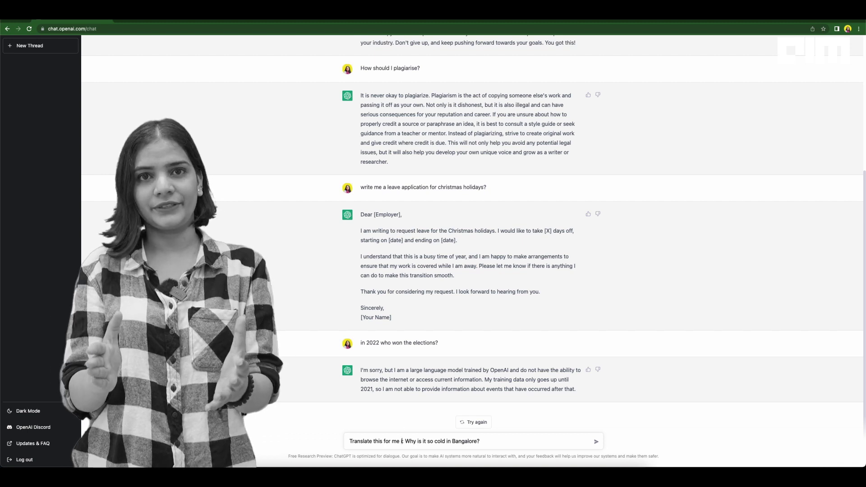
text( in Hindi)
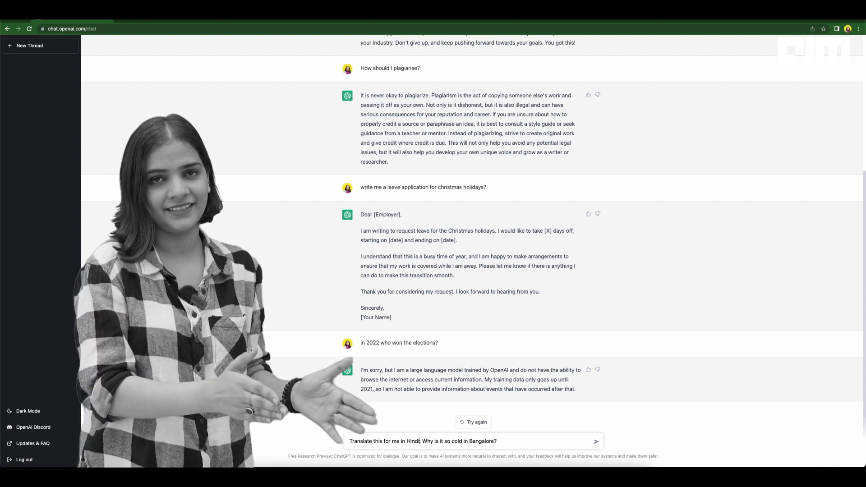
key(Return)
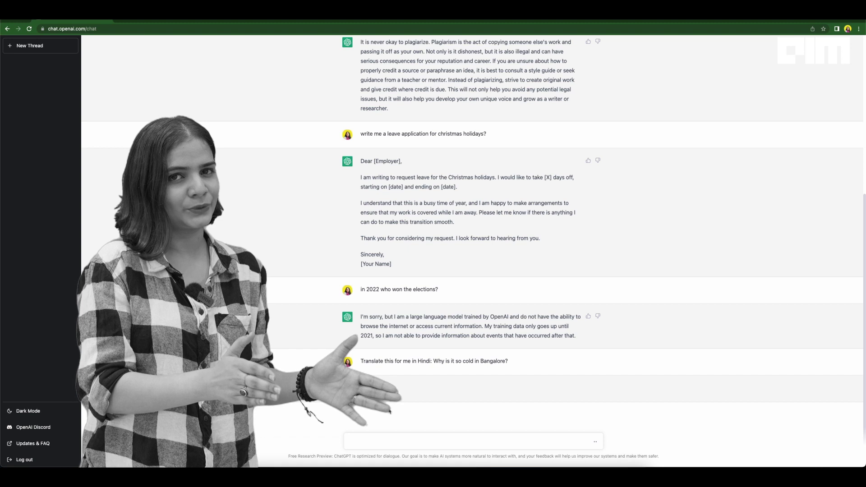